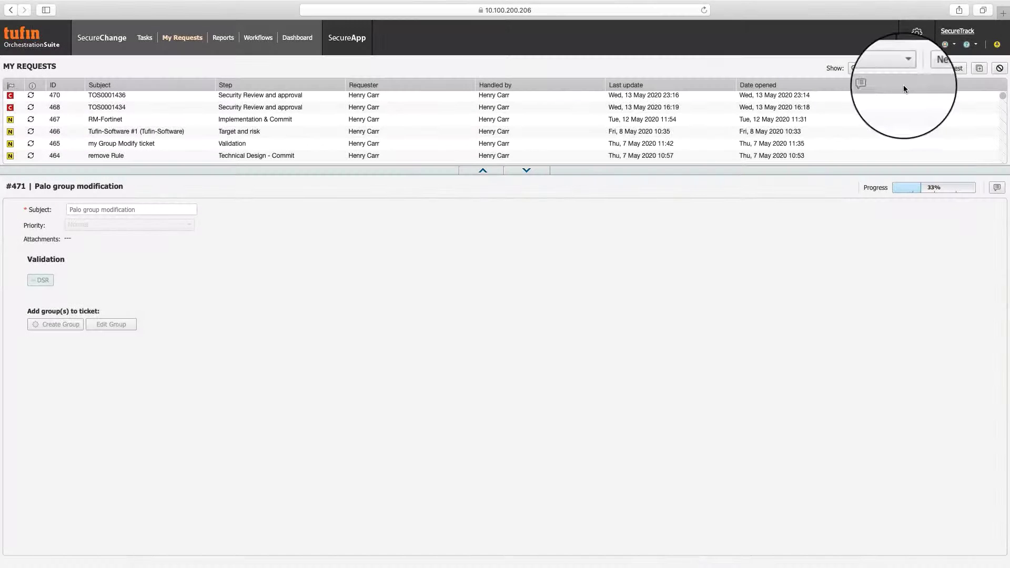
Create a new Group Modification Workflow request and enter the subject 'Palo group modification'.
left_click(935, 70)
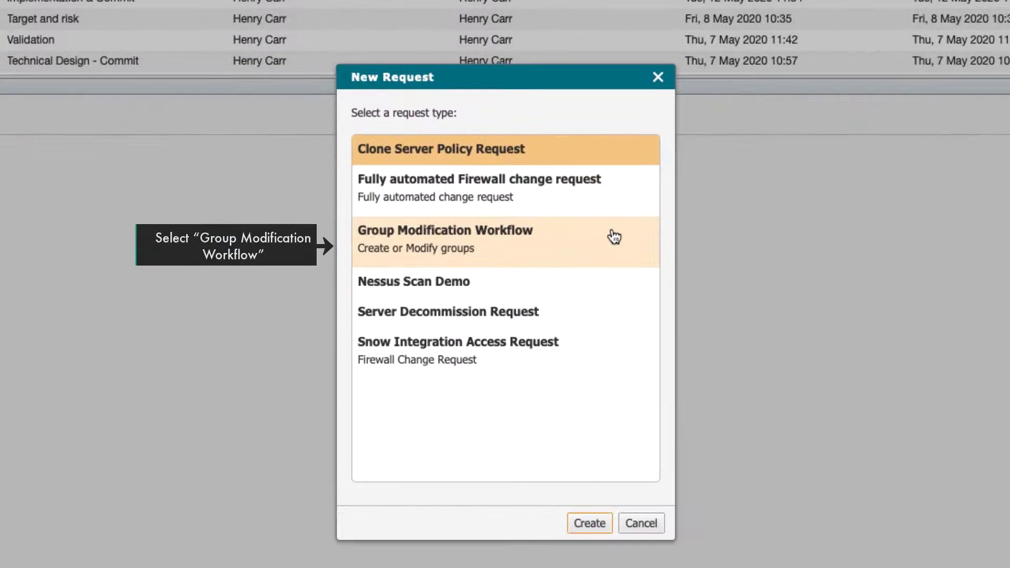
left_click(614, 237)
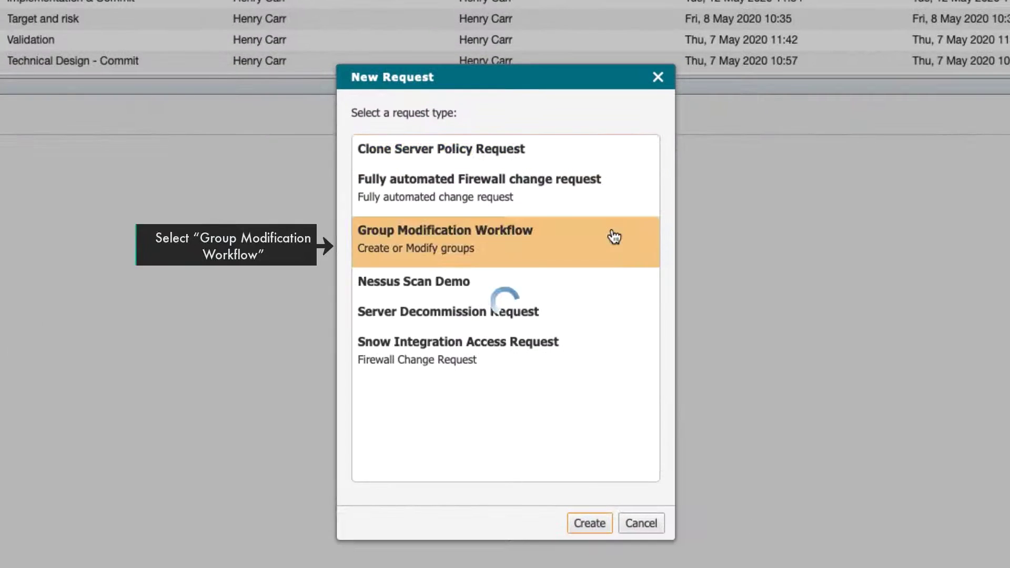
left_click(582, 520)
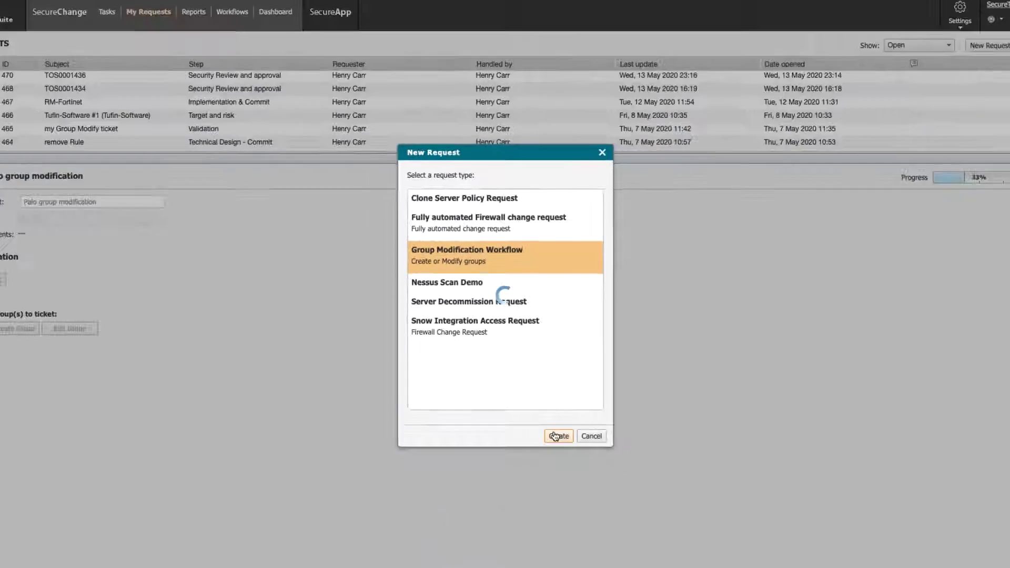
type("Palo group modi")
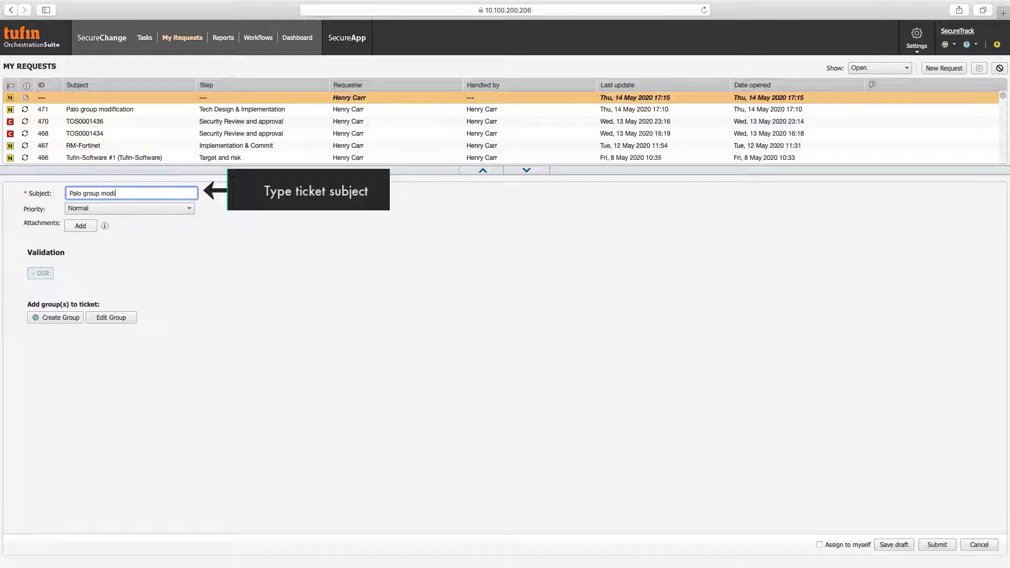
type("fication")
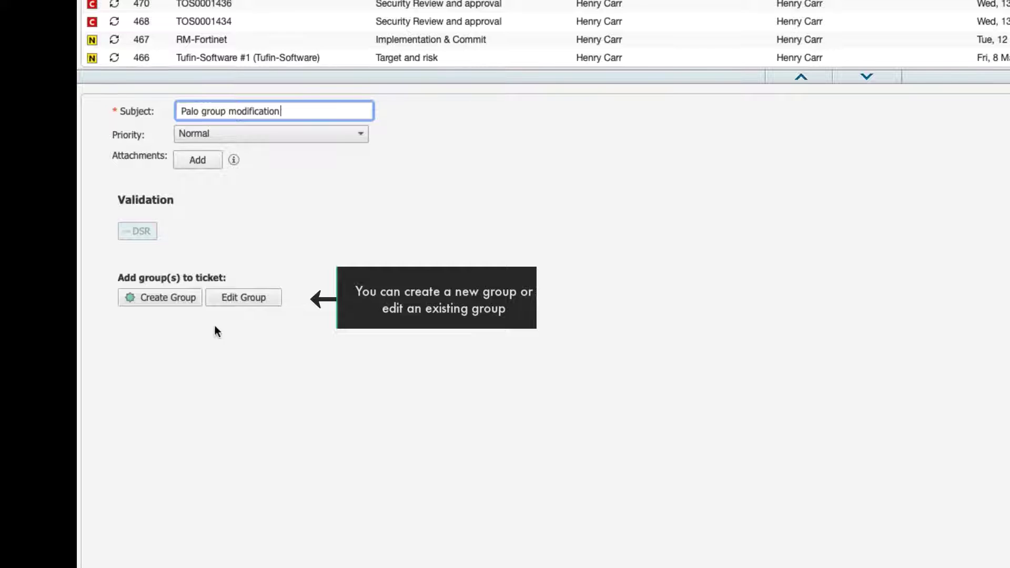
Create and save group Finance_hosts on device Panorama-DG/LA Cluster DG.
left_click(157, 299)
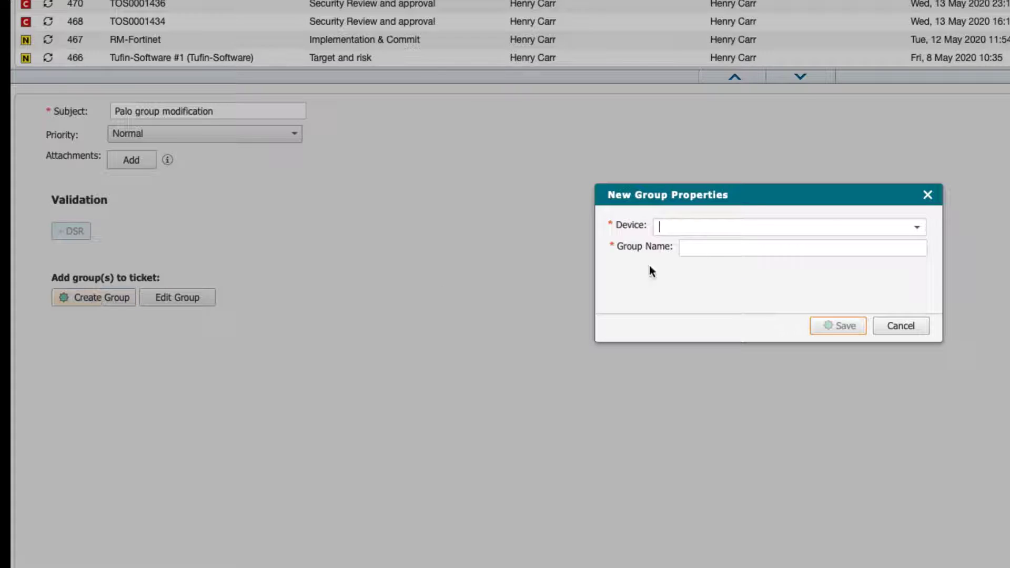
left_click(914, 228)
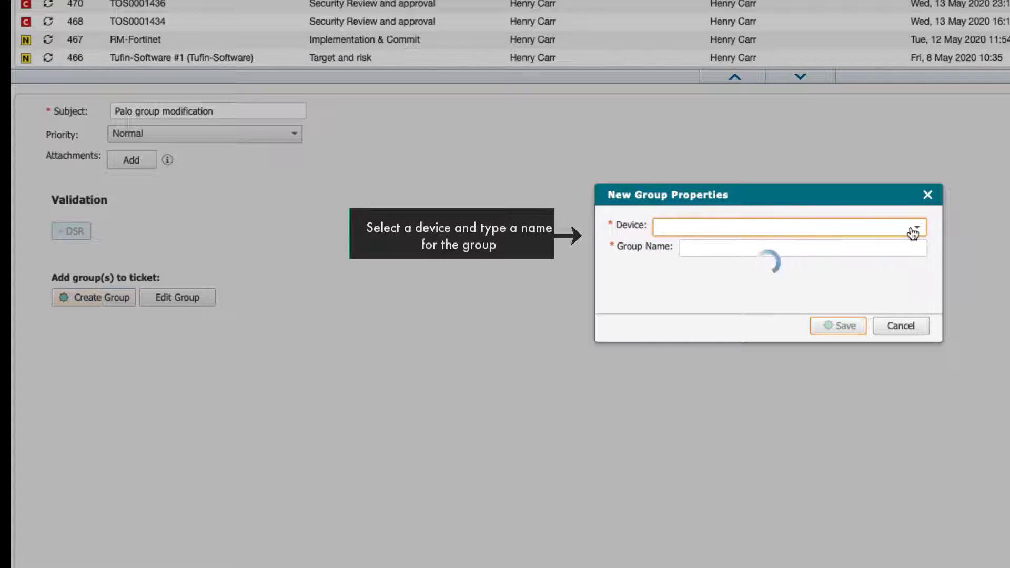
scroll(878, 300, "down", 4)
scroll(879, 300, "down", 2)
left_click(875, 232)
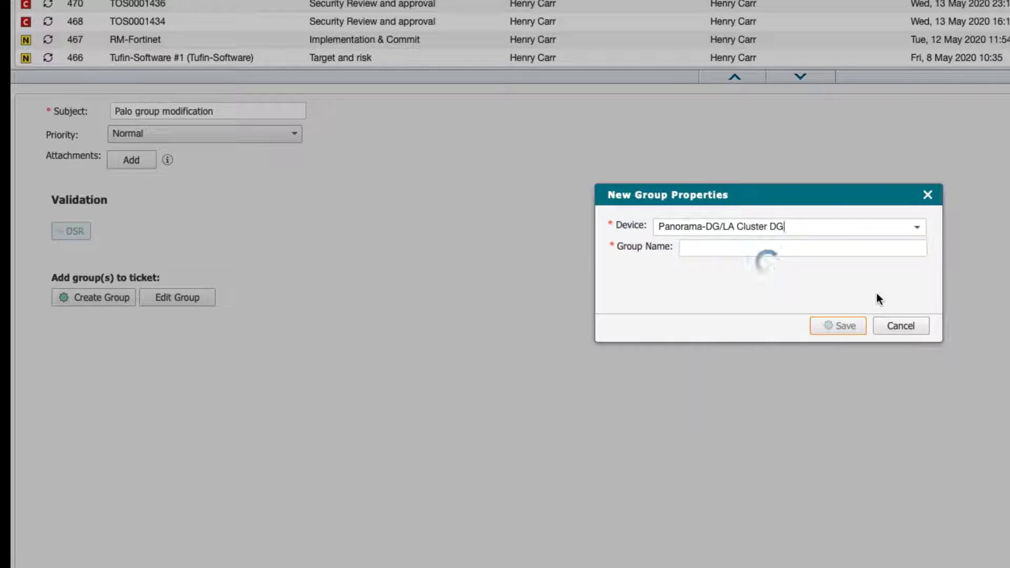
type("Finance_hosts")
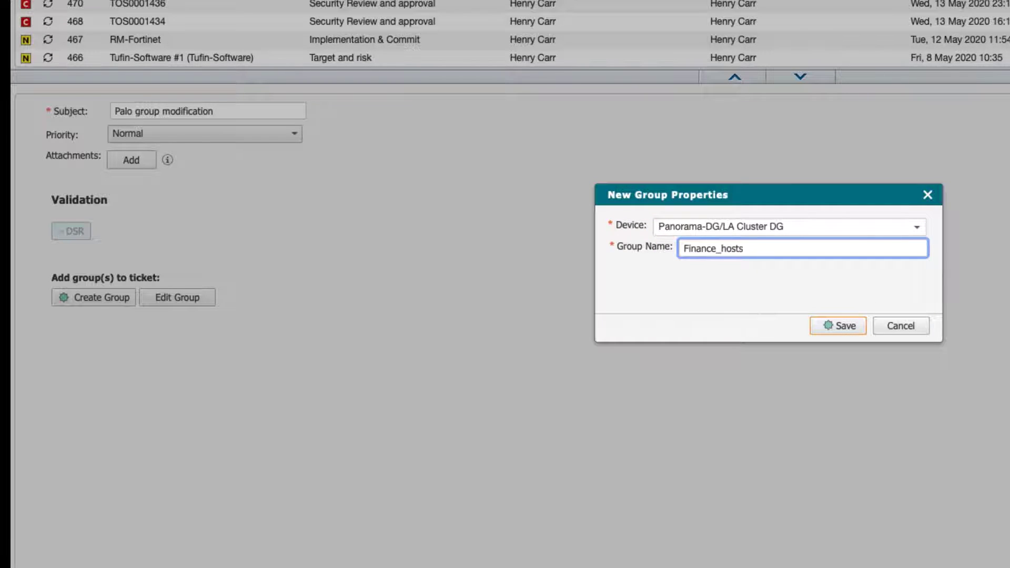
left_click(855, 331)
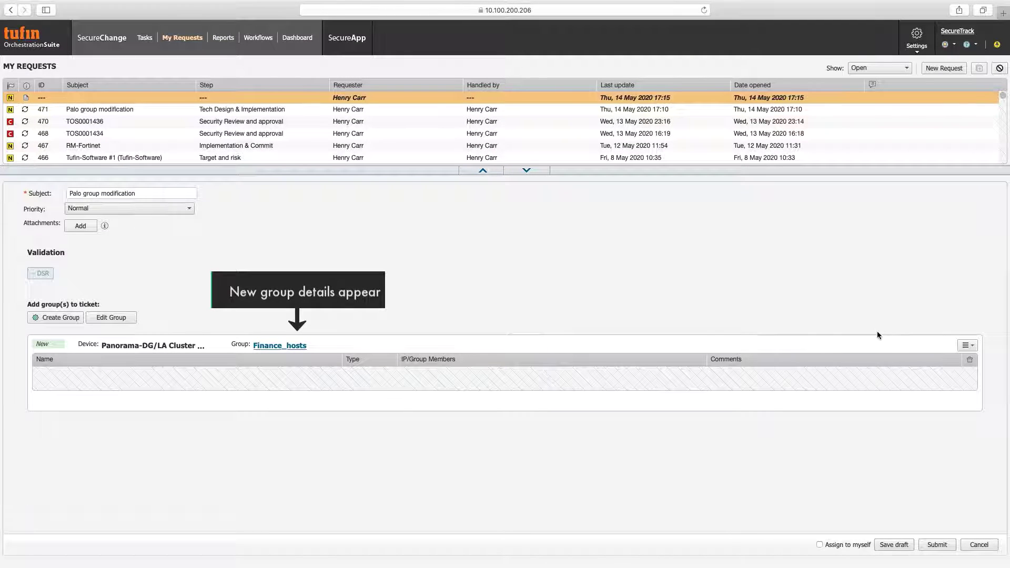
Search existing Host objects and add 1.1.1.1 and 1.1.1.2 as members of Finance_hosts.
left_click(967, 345)
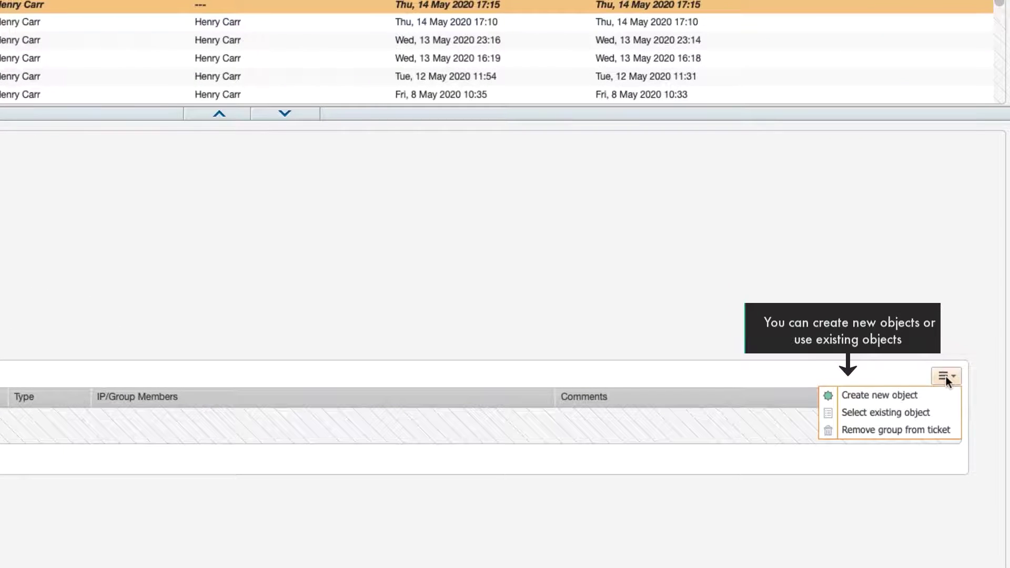
left_click(931, 413)
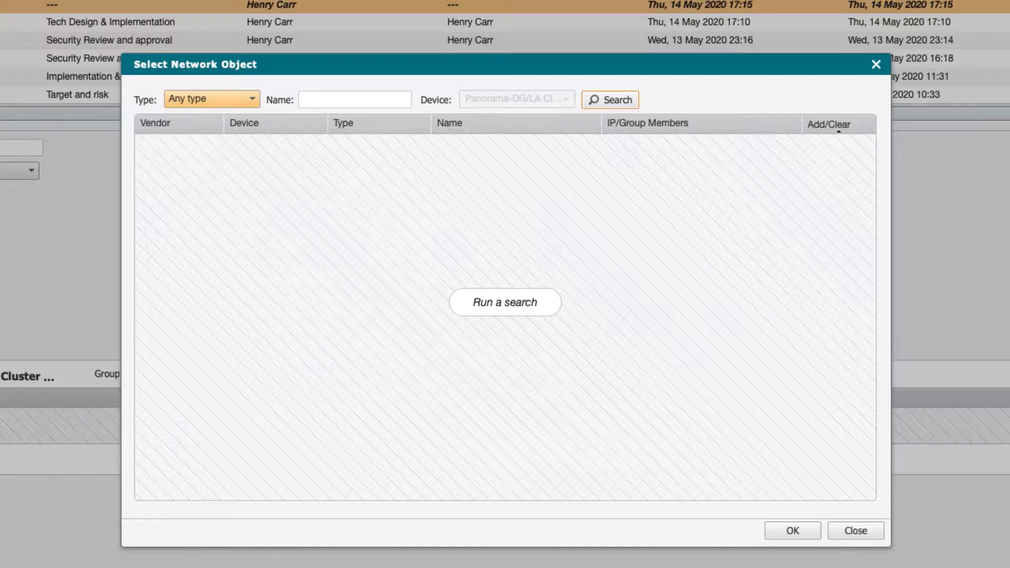
left_click(221, 100)
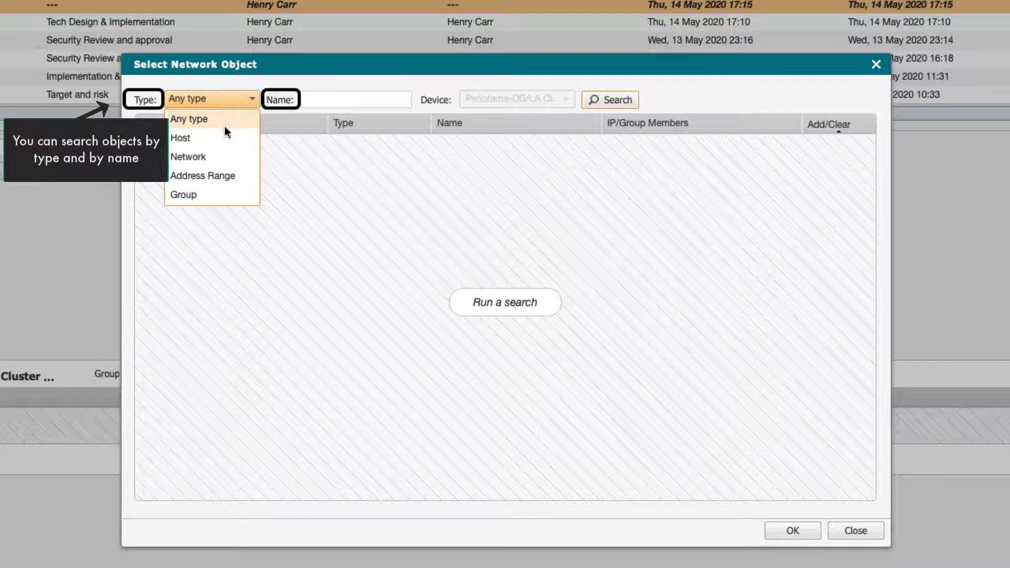
left_click(236, 137)
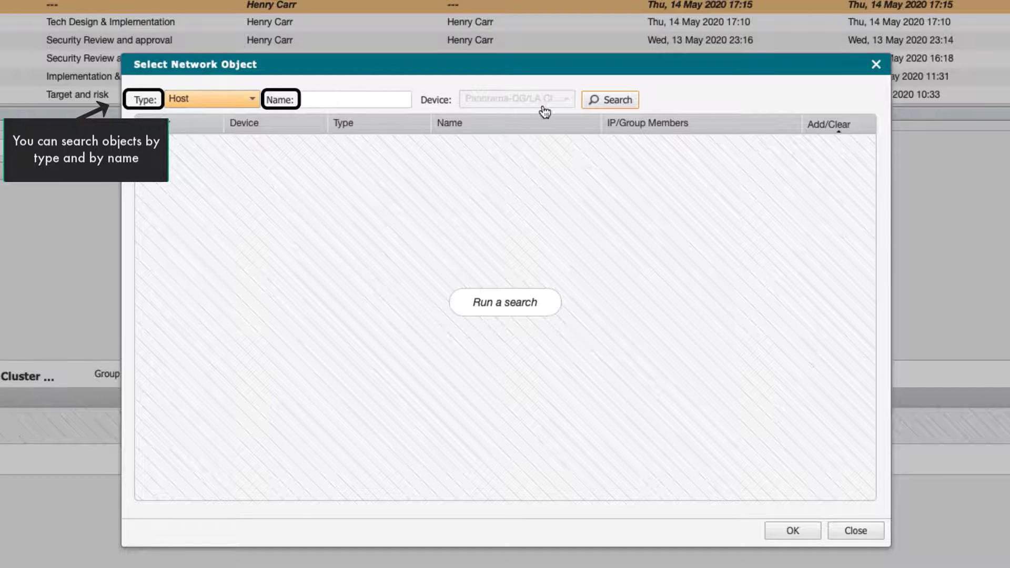
left_click(594, 102)
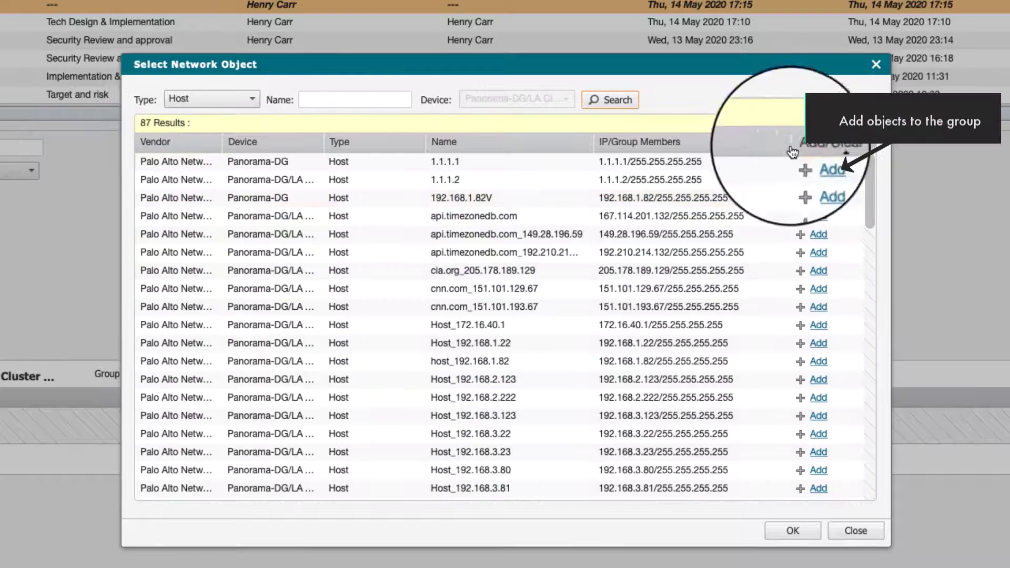
left_click(819, 162)
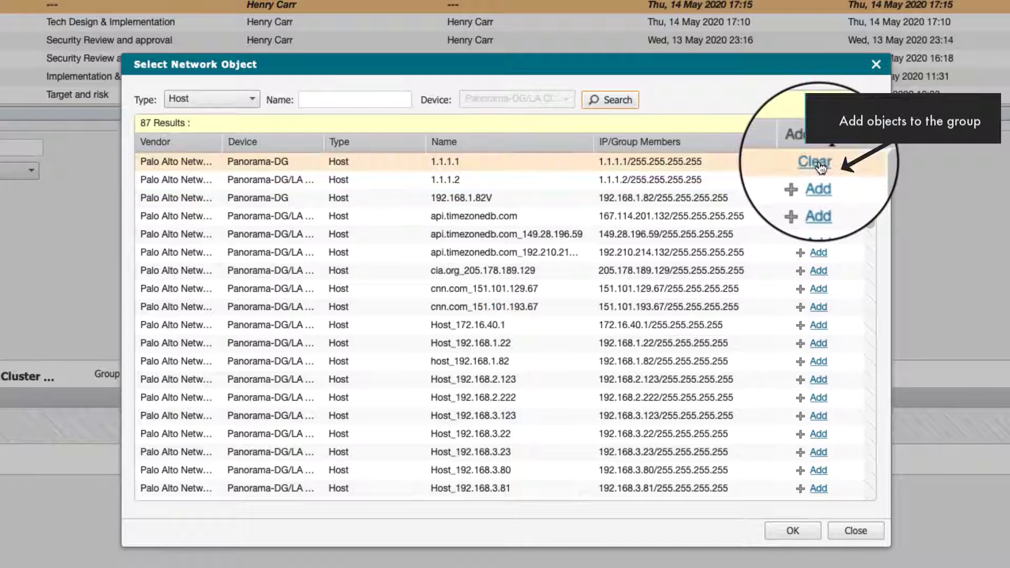
left_click(818, 180)
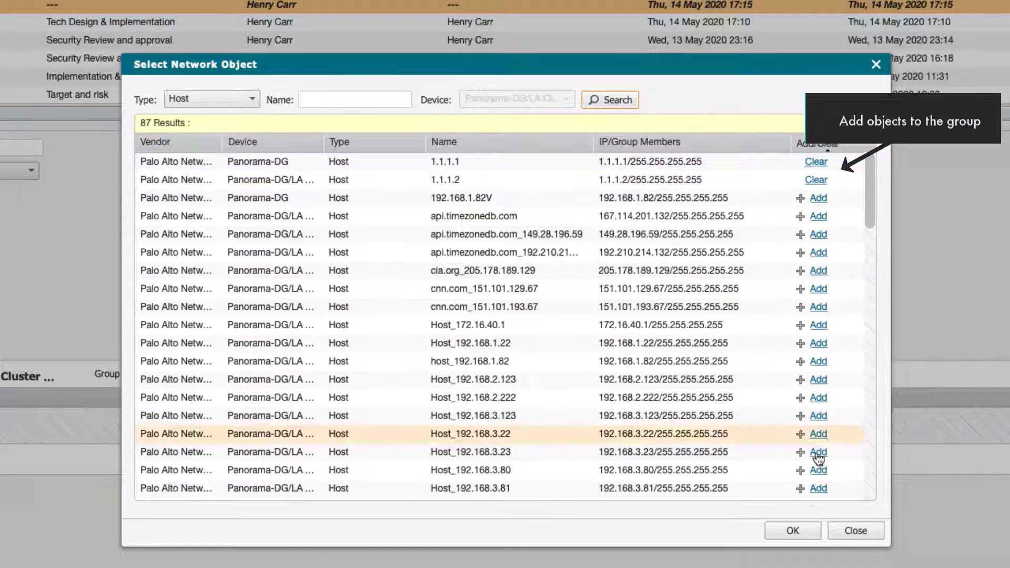
left_click(791, 531)
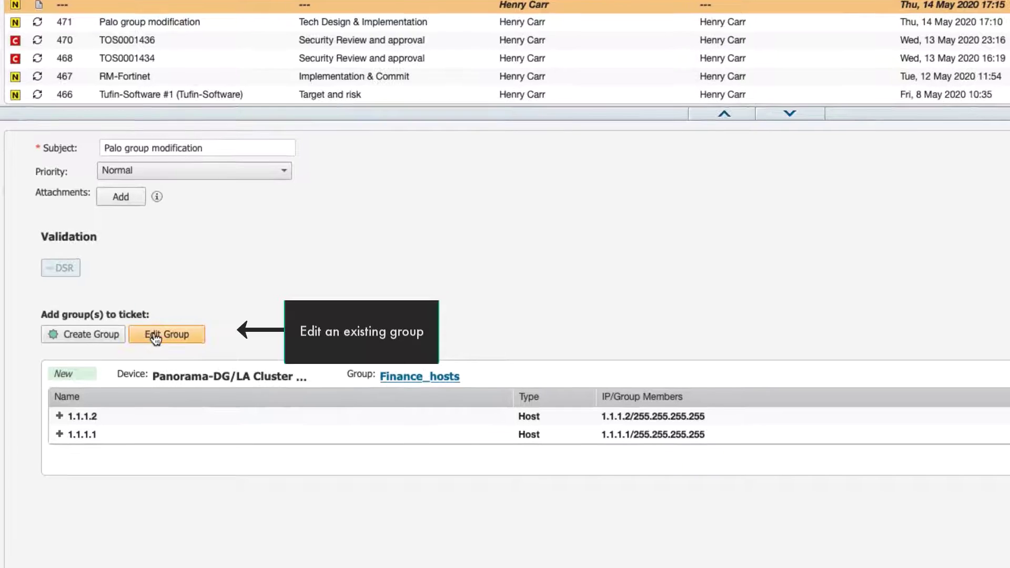
Search groups on Panorama-DG/San Francisco DG and add group 192.168.60 to the ticket for editing.
left_click(129, 331)
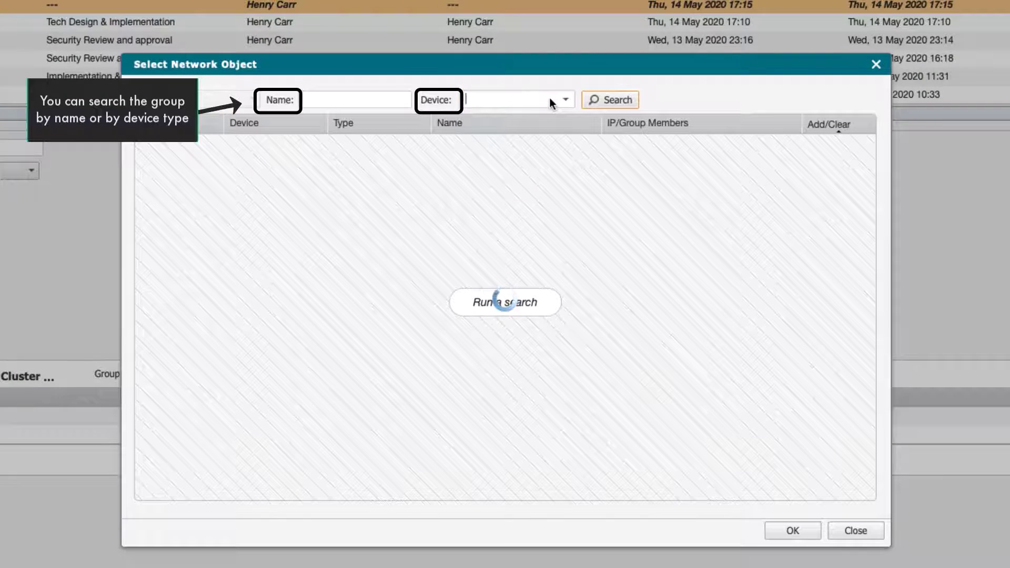
left_click(549, 97)
type("pa")
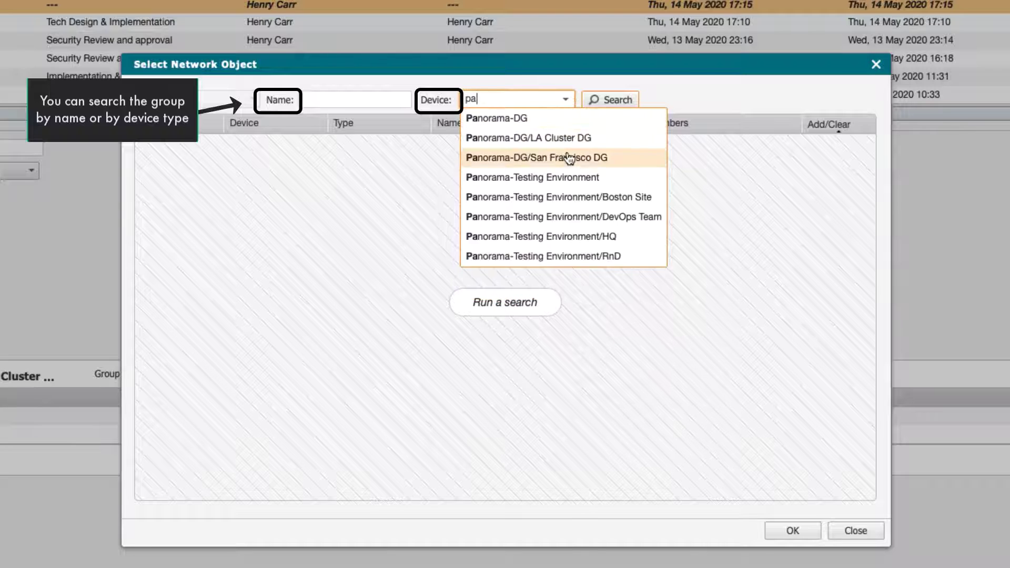
left_click(568, 158)
left_click(596, 100)
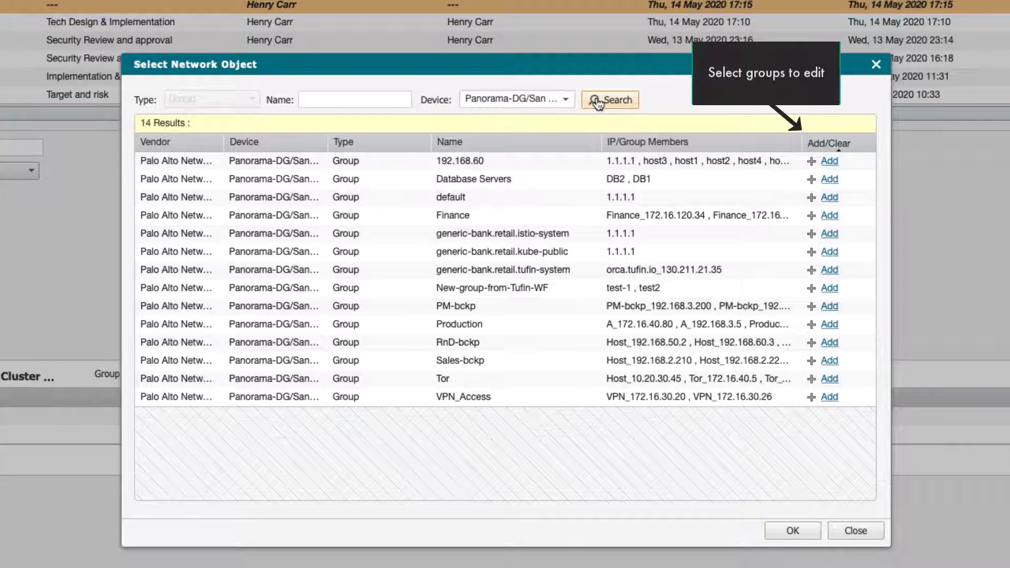
left_click(830, 160)
left_click(793, 530)
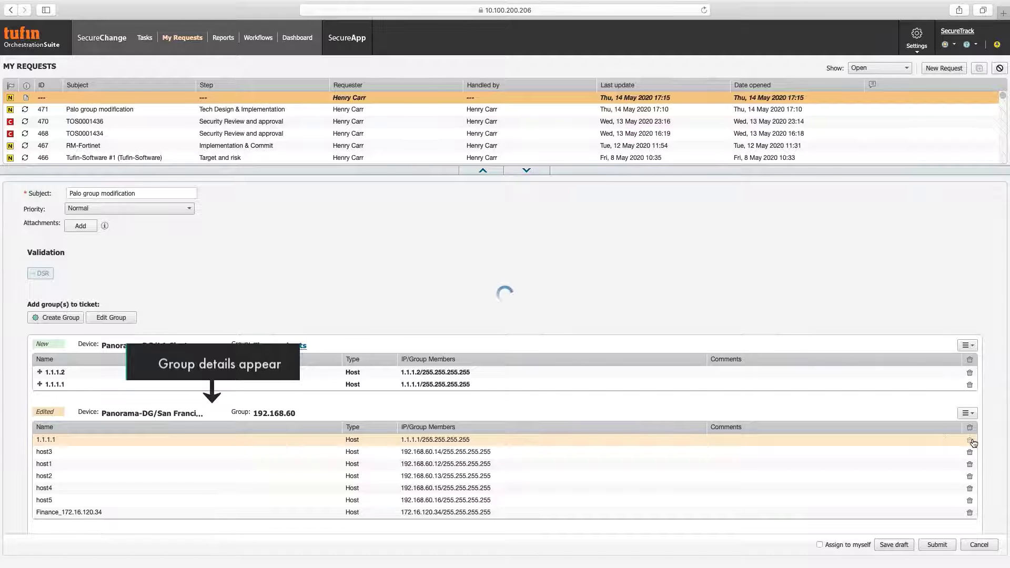
Mark host 1.1.1.1 for removal from 192.168.60 and add existing hosts Admin portal and DB1.
left_click(971, 442)
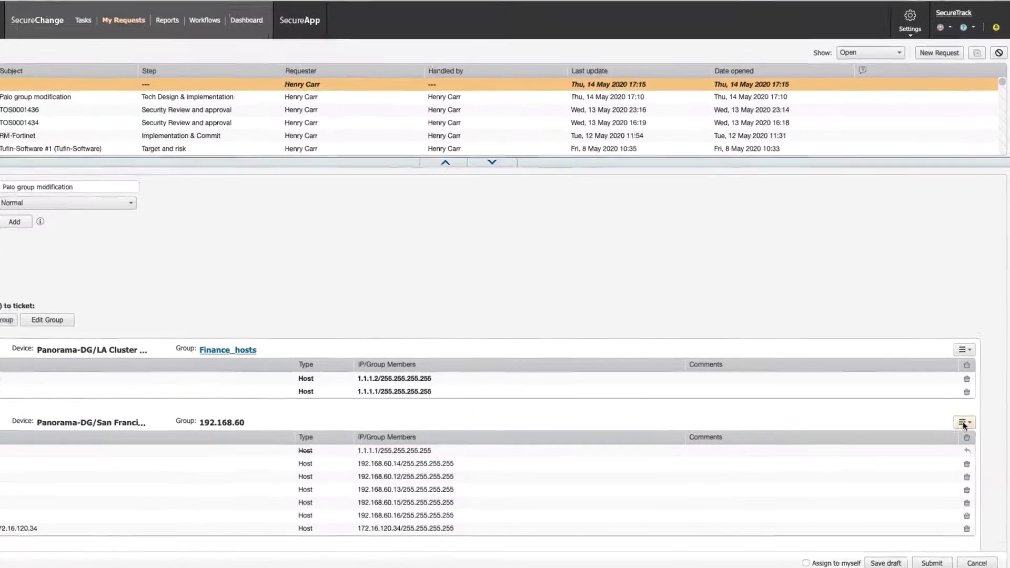
left_click(964, 423)
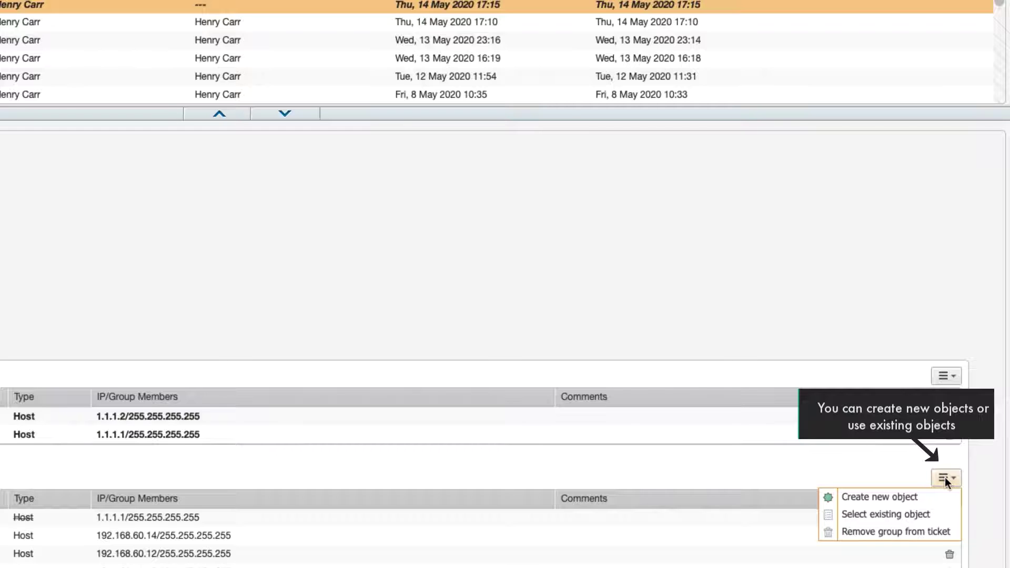
left_click(918, 515)
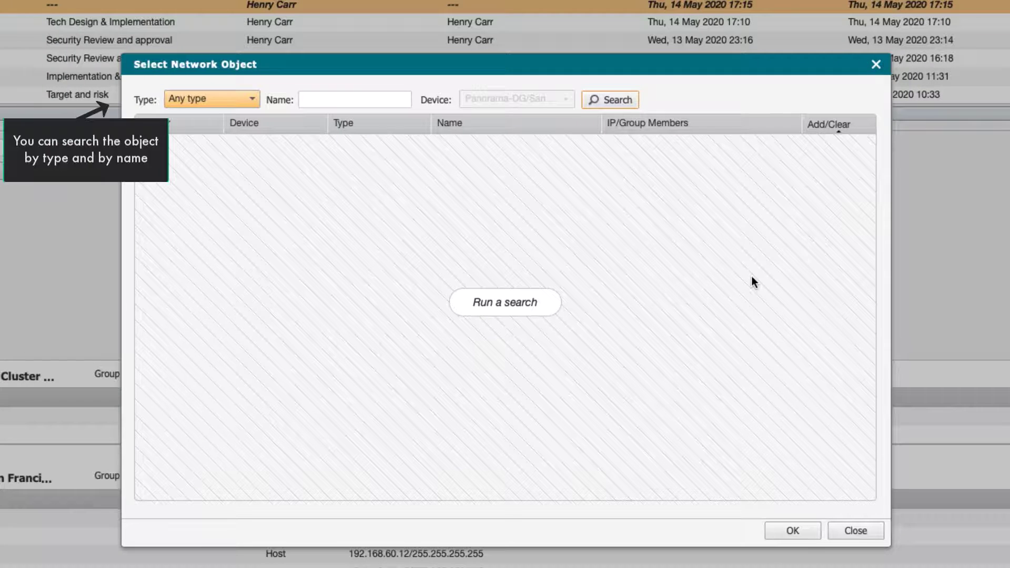
left_click(229, 99)
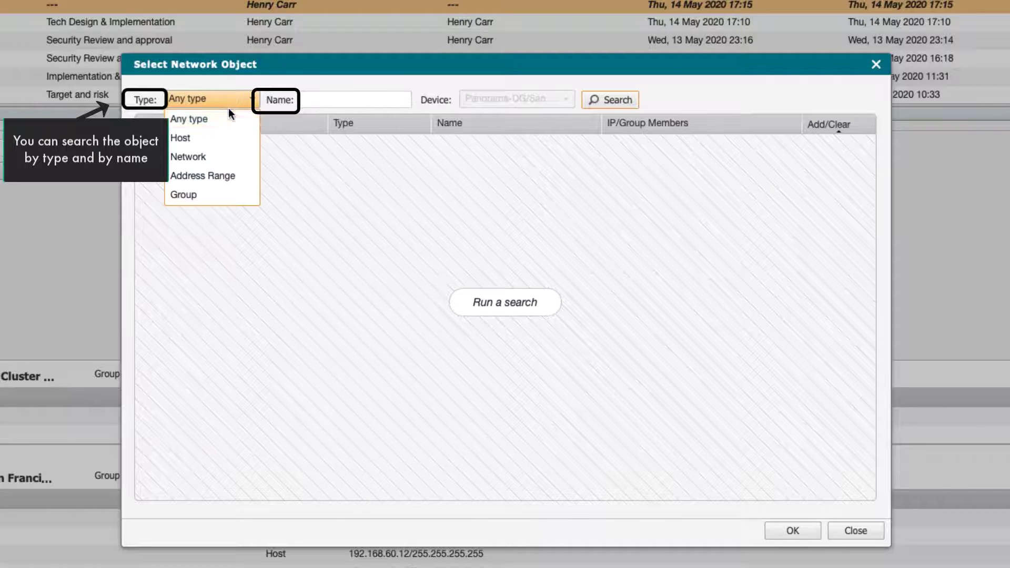
left_click(237, 141)
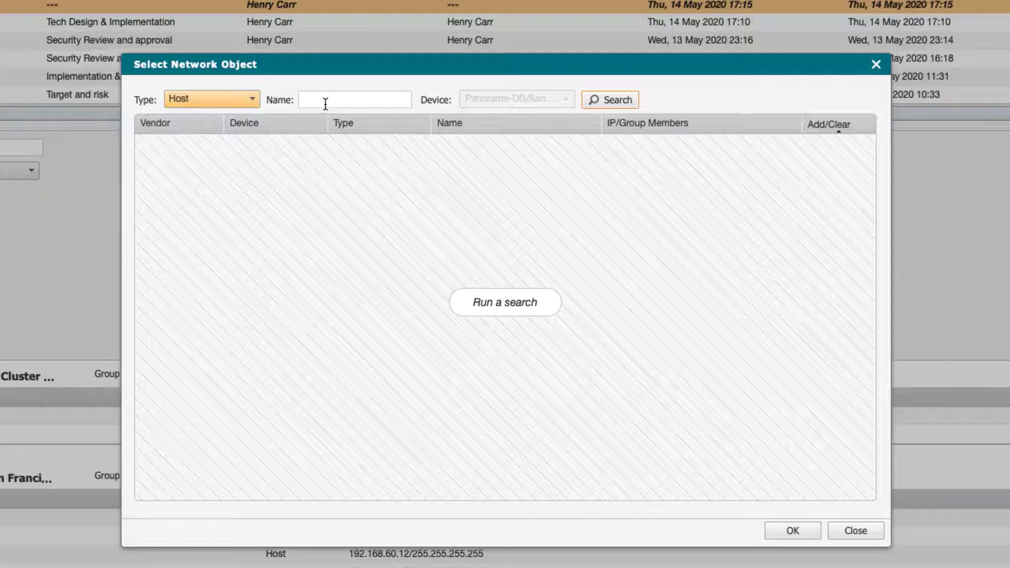
left_click(638, 103)
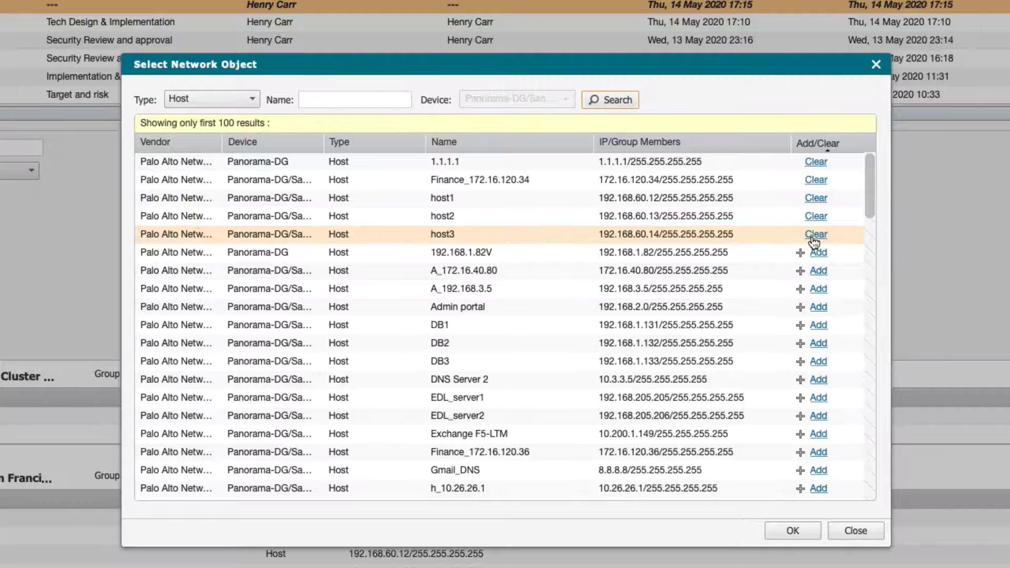
left_click(817, 308)
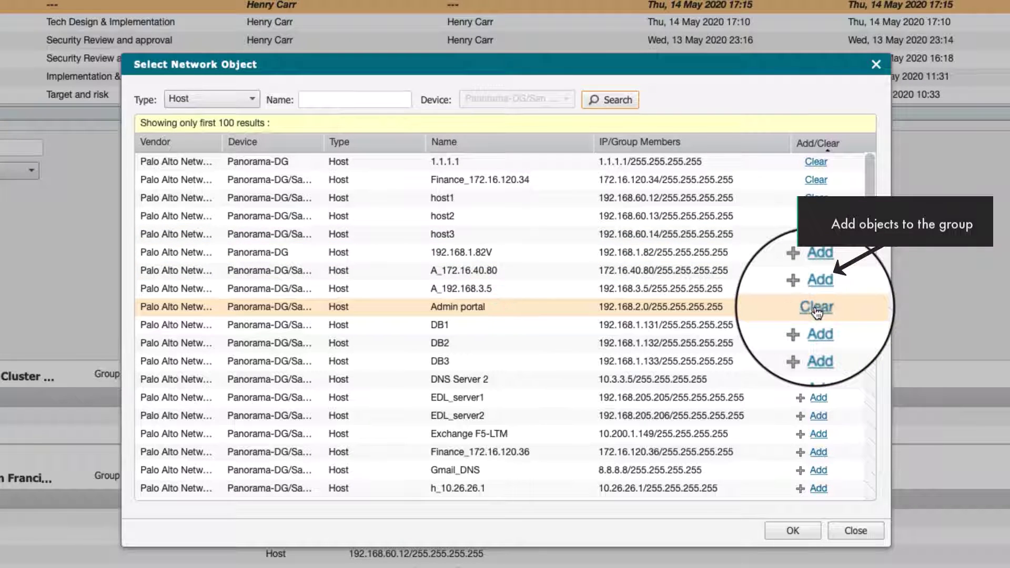
left_click(818, 326)
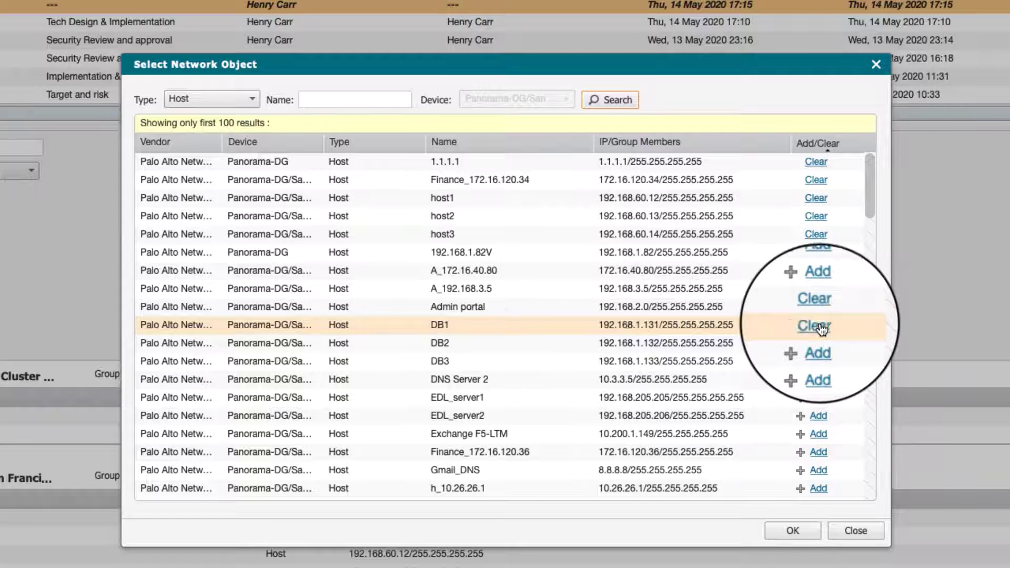
left_click(798, 530)
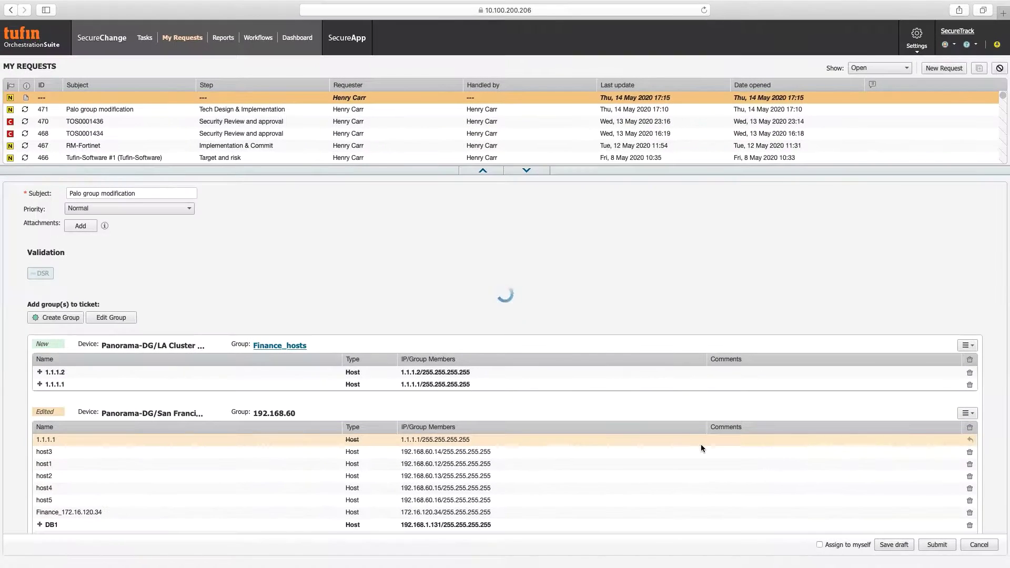
Scroll down to review group 192.168.60 with its newly added members.
scroll(724, 254, "down", 2)
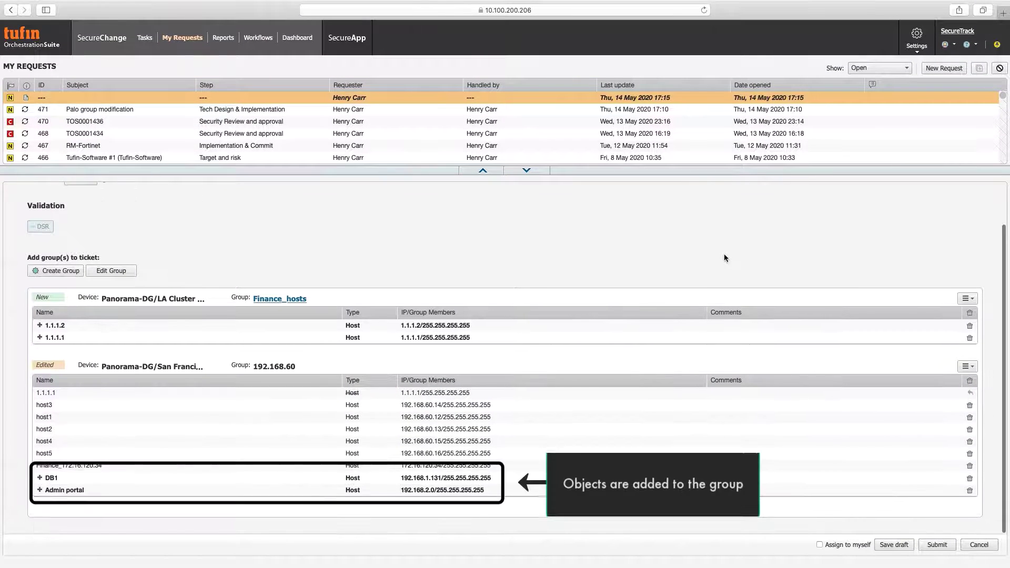